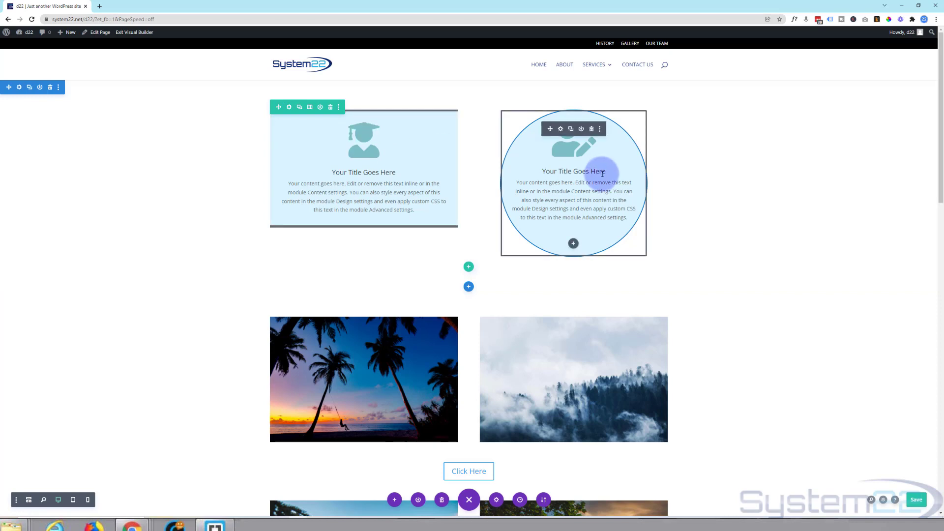
Step: Open the top section's settings and expand the Box Shadow group on its Design tab
left_click(19, 87)
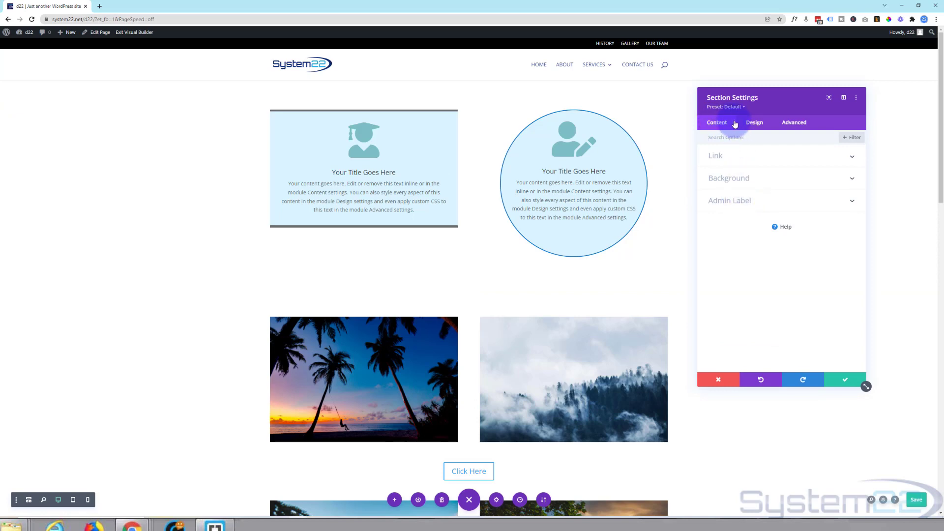
left_click(755, 124)
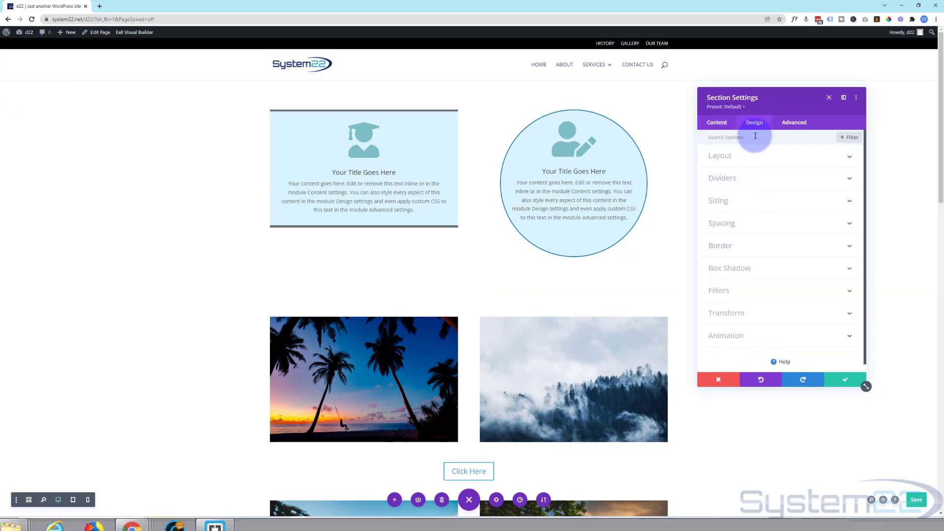
left_click(761, 268)
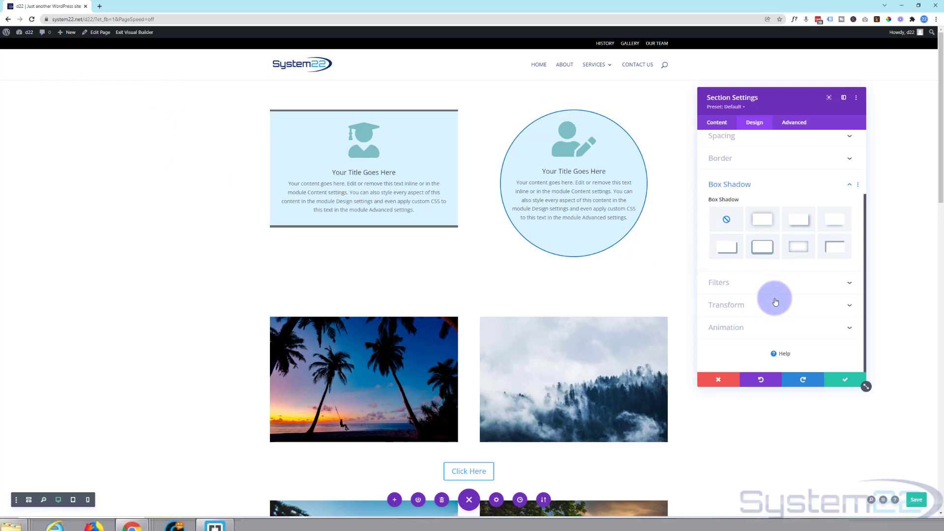
Step: Try several box shadow presets, settling on the soft one: 2px vertical offset, 18px blur
left_click(761, 224)
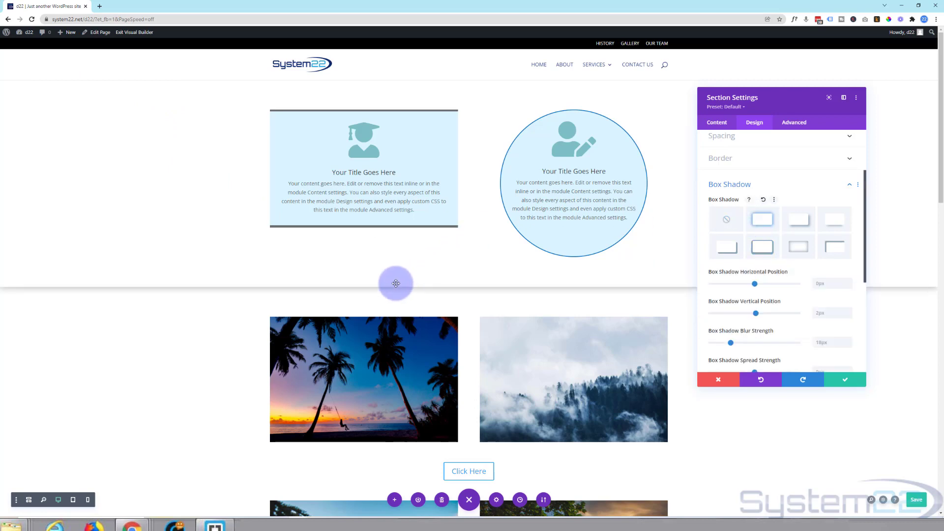
left_click(799, 224)
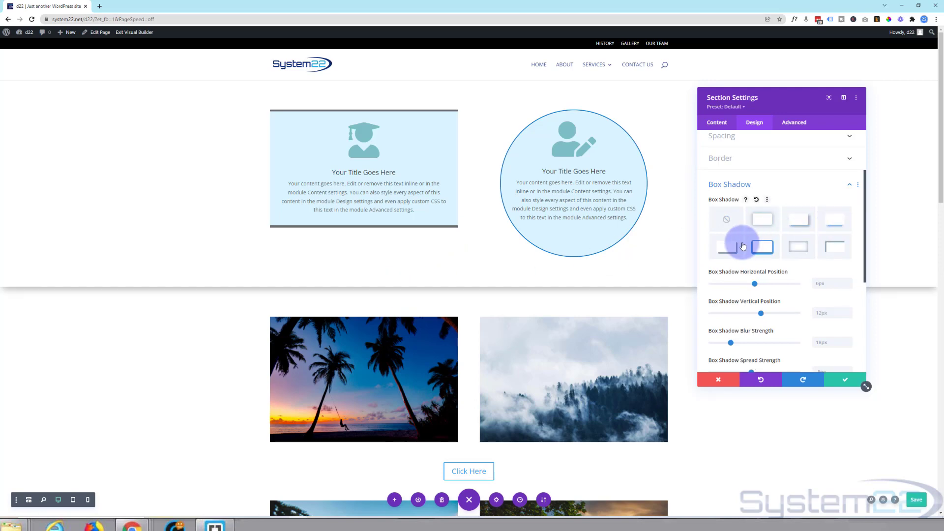
left_click(760, 248)
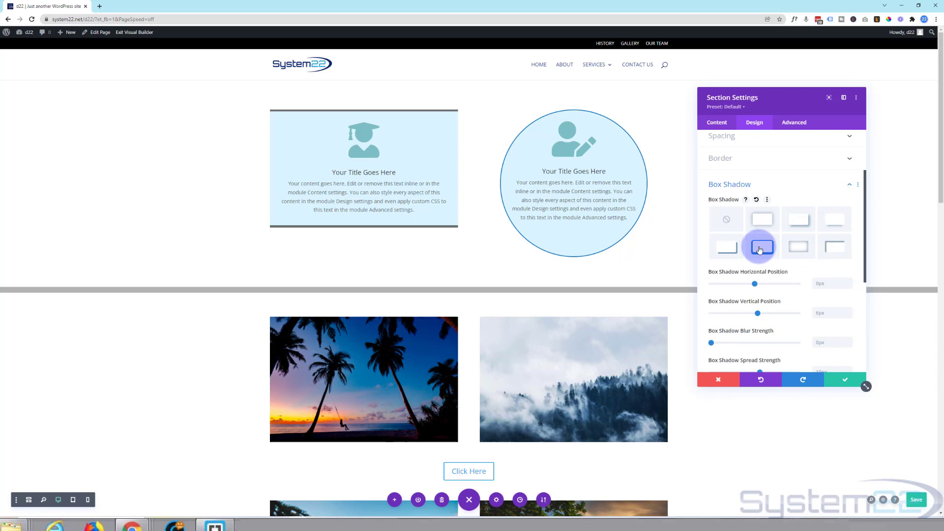
left_click(799, 249)
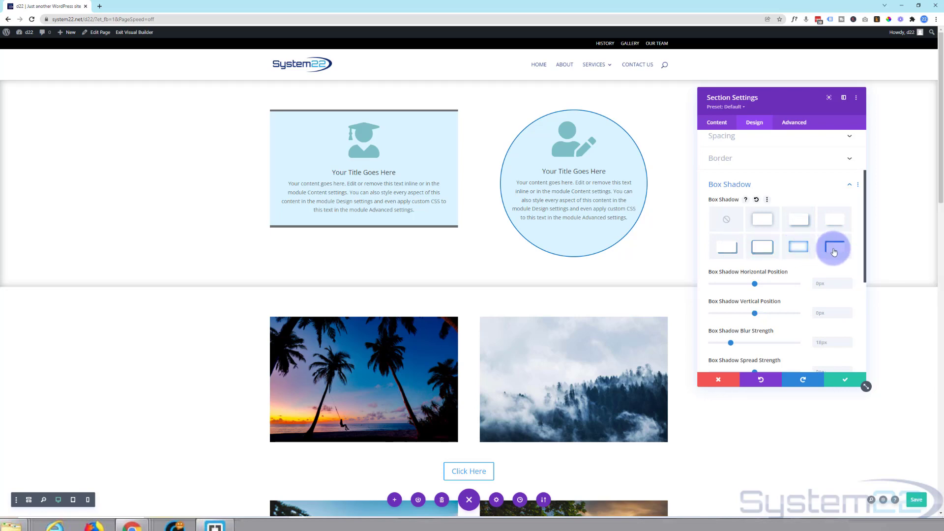
left_click(834, 248)
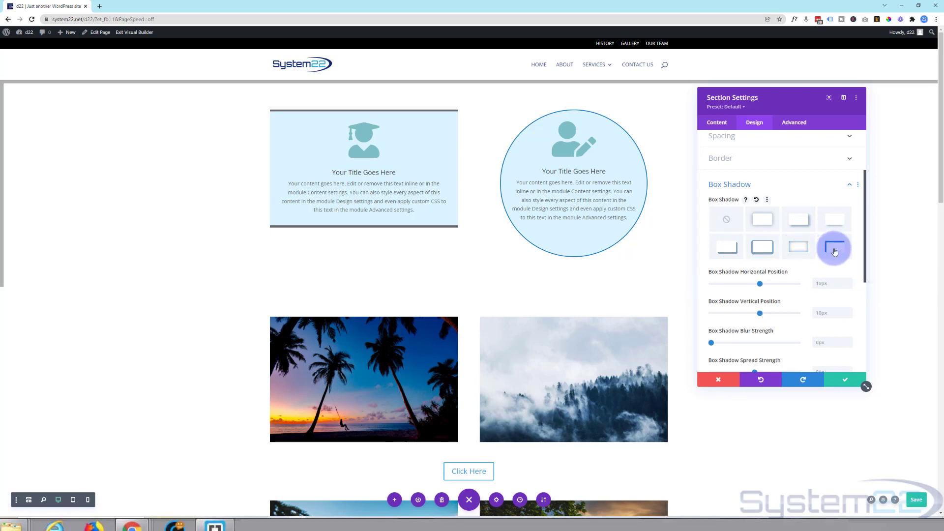
left_click(798, 247)
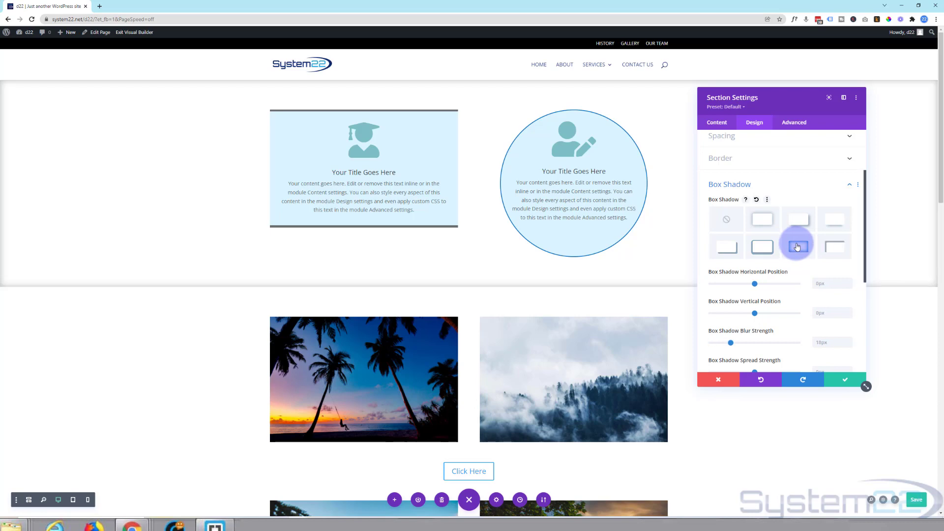
left_click(770, 225)
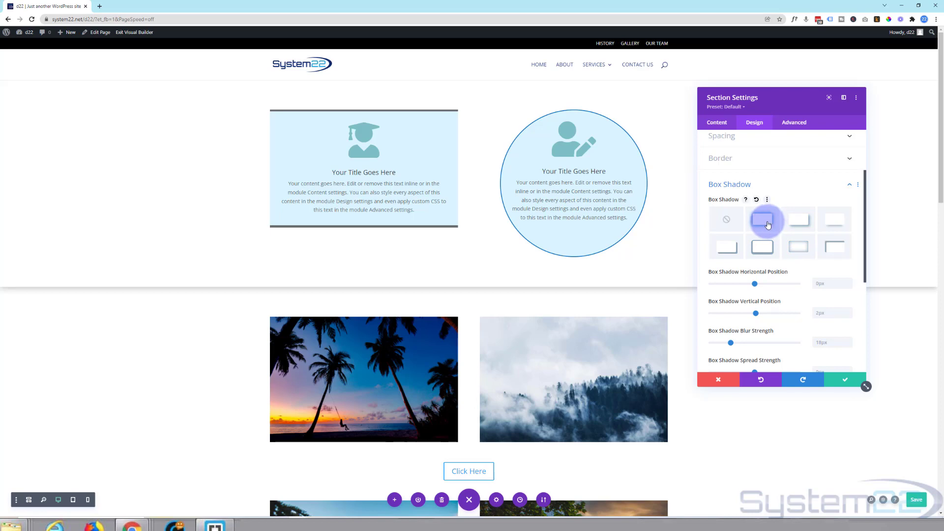
Step: Set the section shadow to 30px horizontal, 22px vertical and 3px spread
scroll(775, 182, "down", 2)
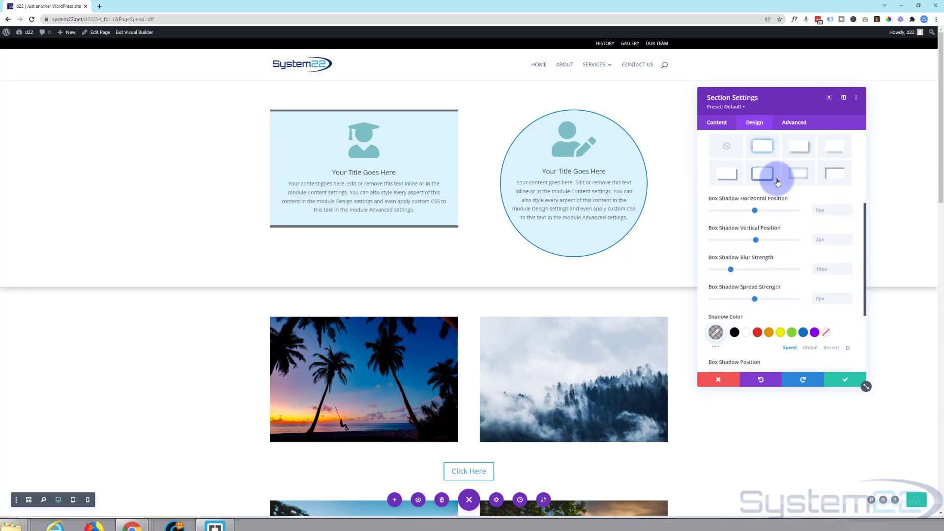
scroll(778, 183, "down", 1)
left_click_drag(755, 174, 776, 173)
left_click_drag(762, 206, 767, 203)
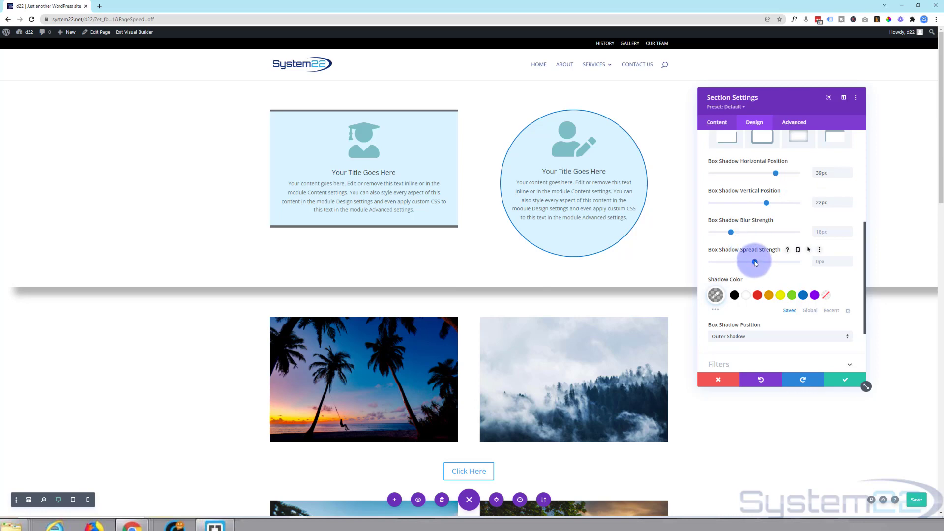
left_click_drag(755, 263, 758, 263)
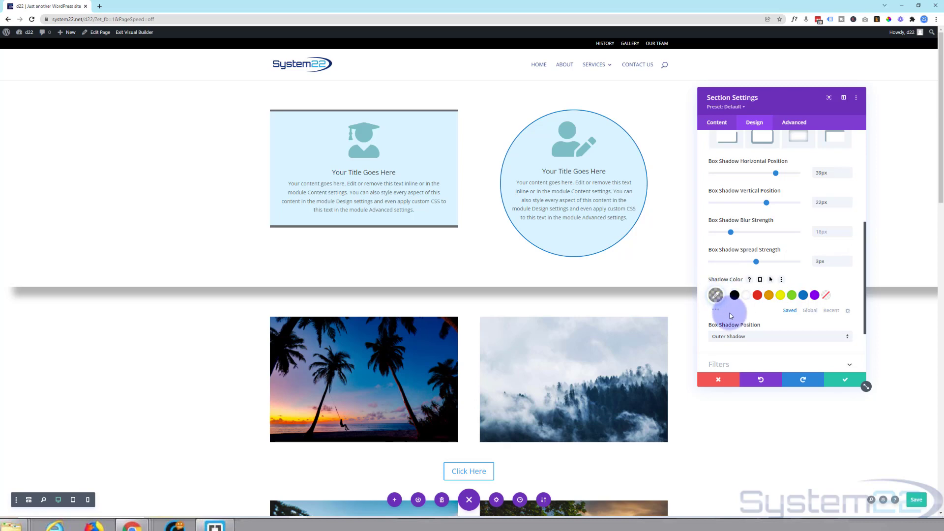
Step: Recolour the section shadow from a semi-transparent blue to black, then to a mid grey
left_click(803, 295)
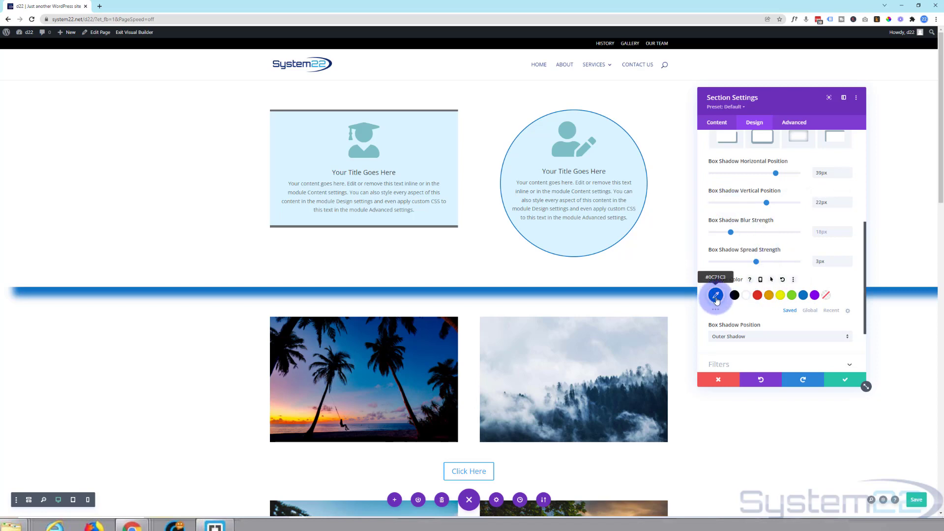
left_click(716, 295)
left_click(844, 297)
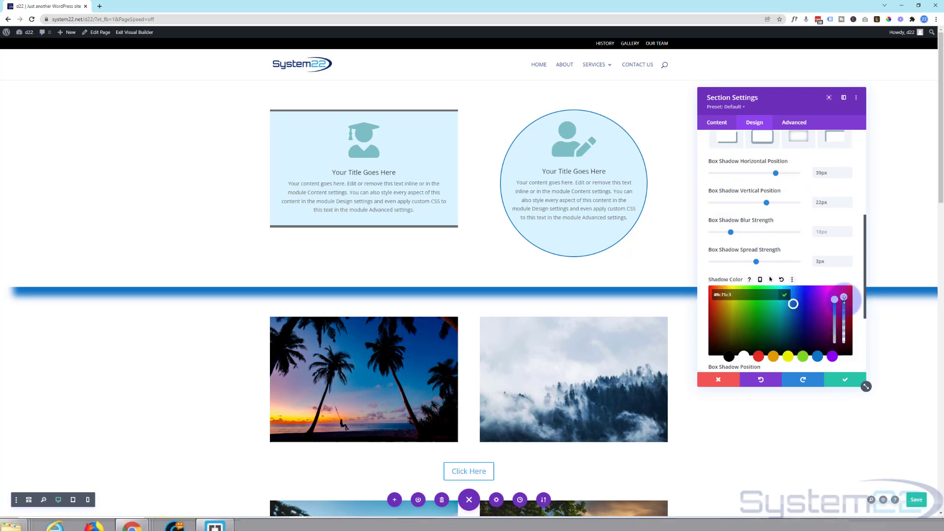
left_click_drag(845, 300, 703, 275)
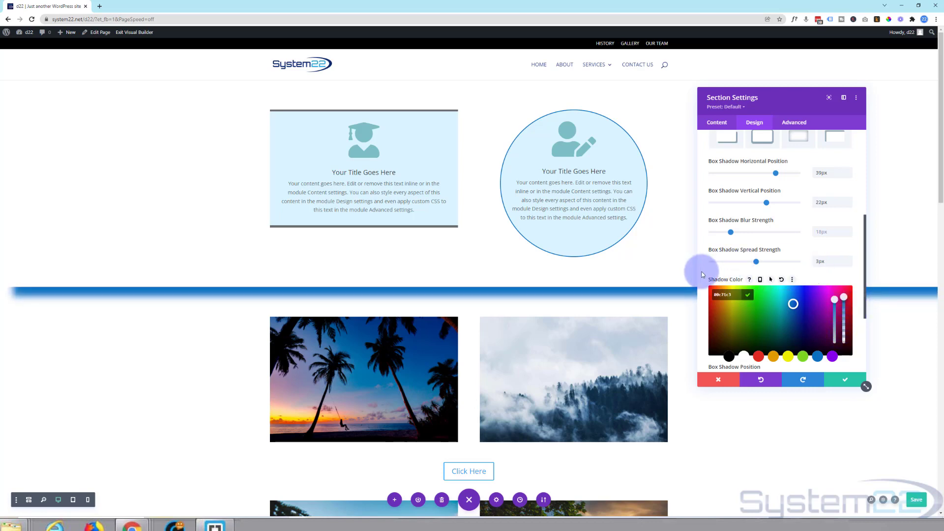
left_click(730, 357)
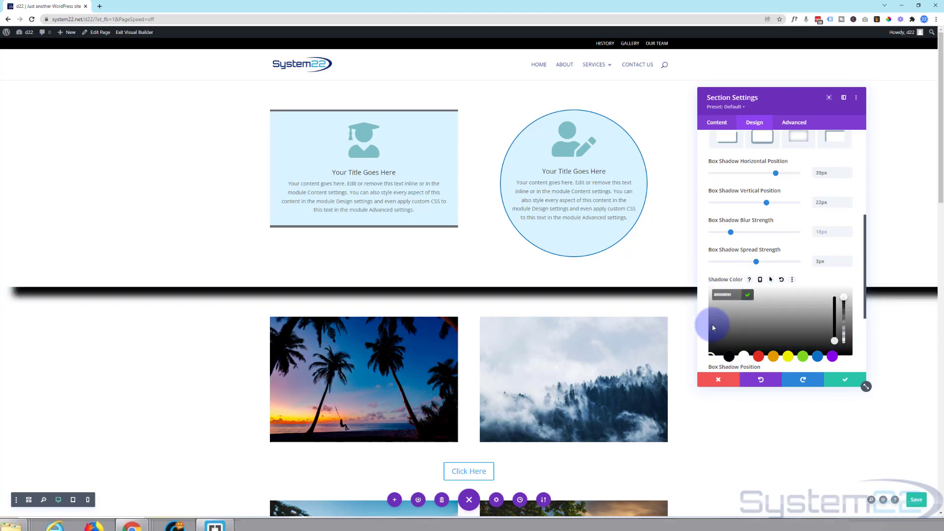
mouse_move(712, 327)
left_mouse_down()
mouse_move(720, 297)
mouse_move(705, 320)
left_mouse_up()
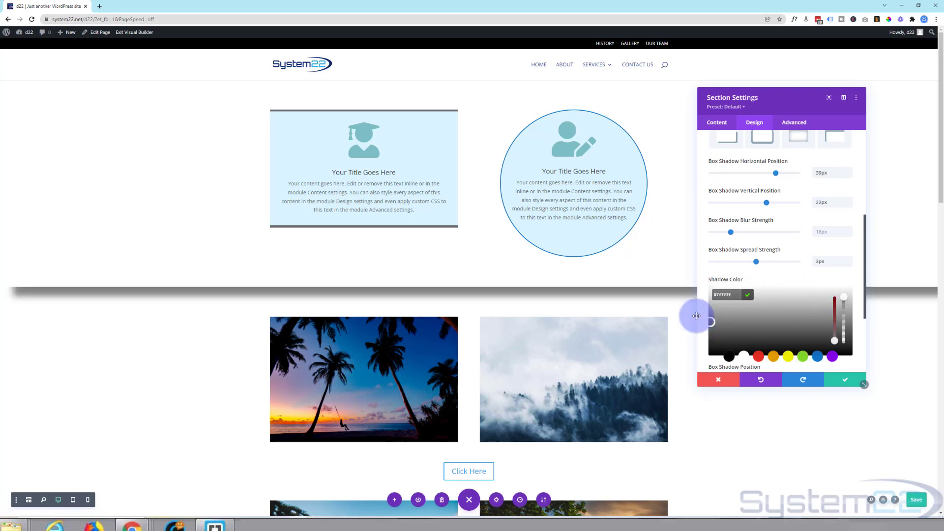
scroll(701, 319, "down", 2)
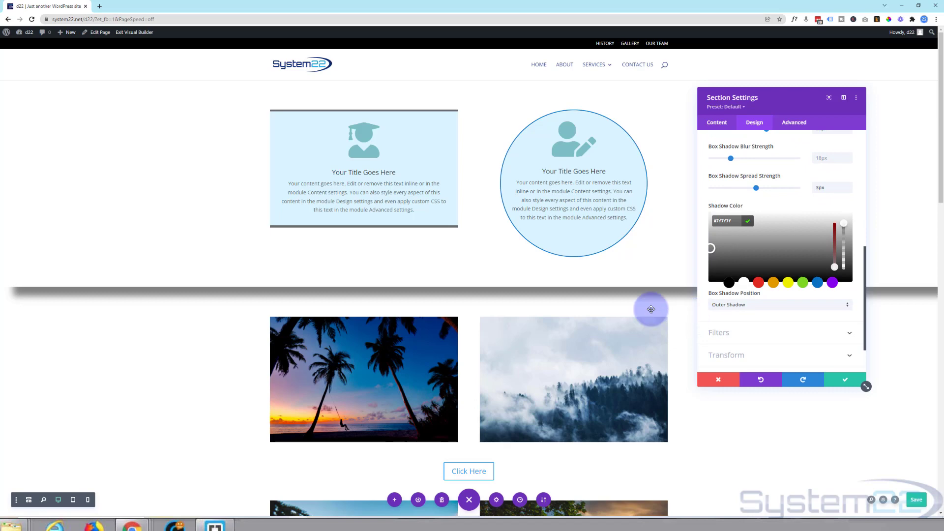
left_click(755, 309)
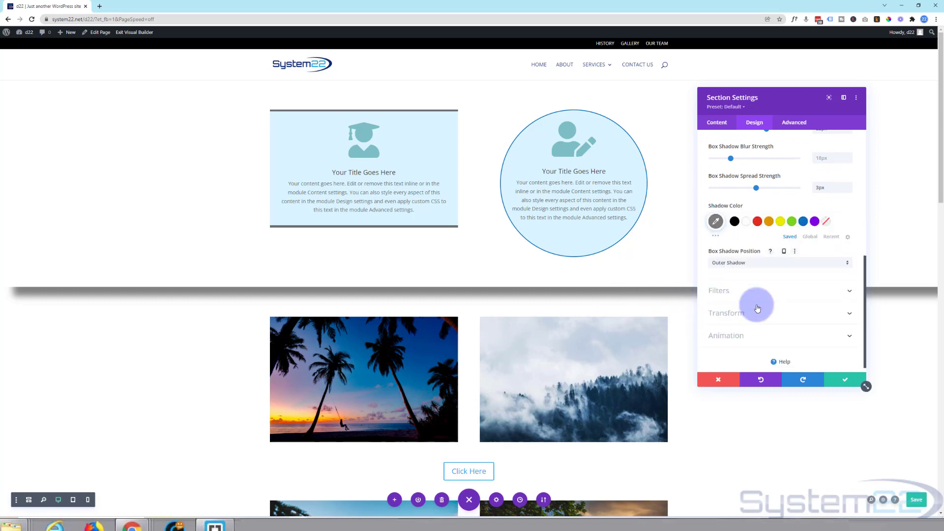
left_click(767, 267)
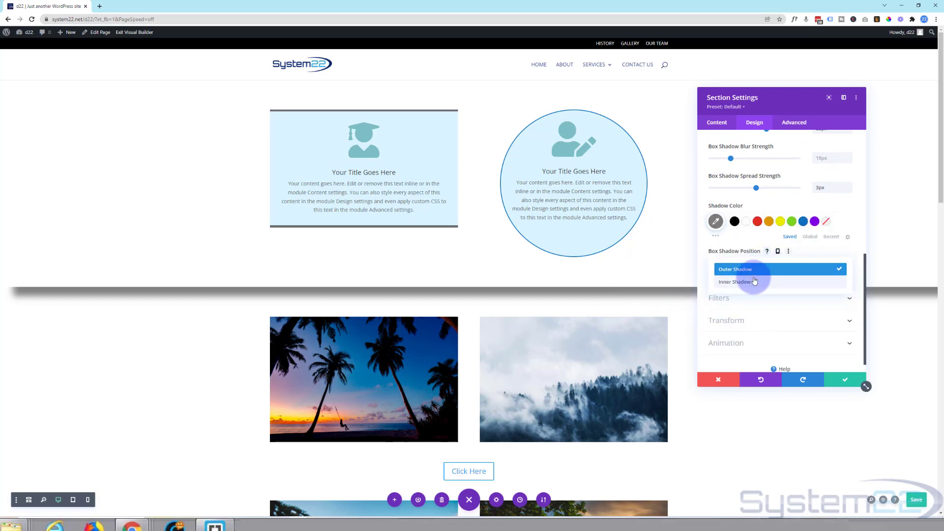
left_click(752, 281)
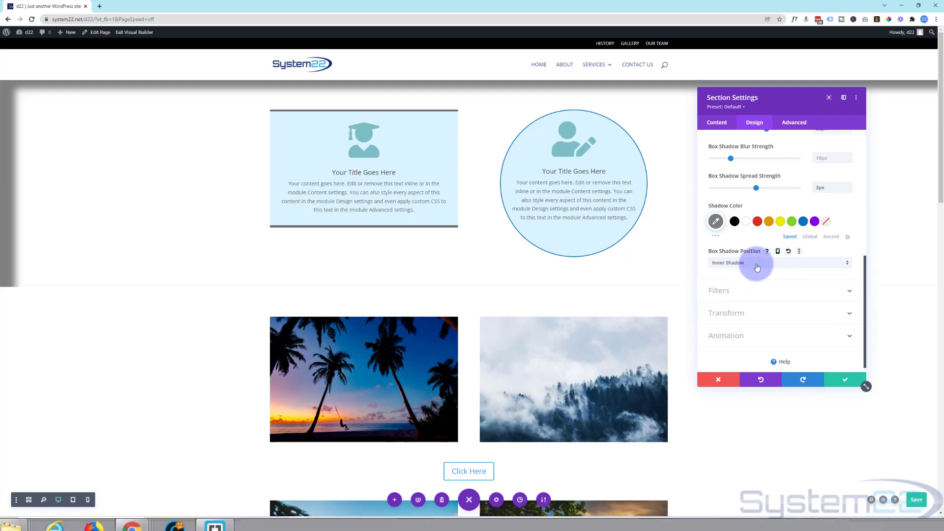
left_click(757, 267)
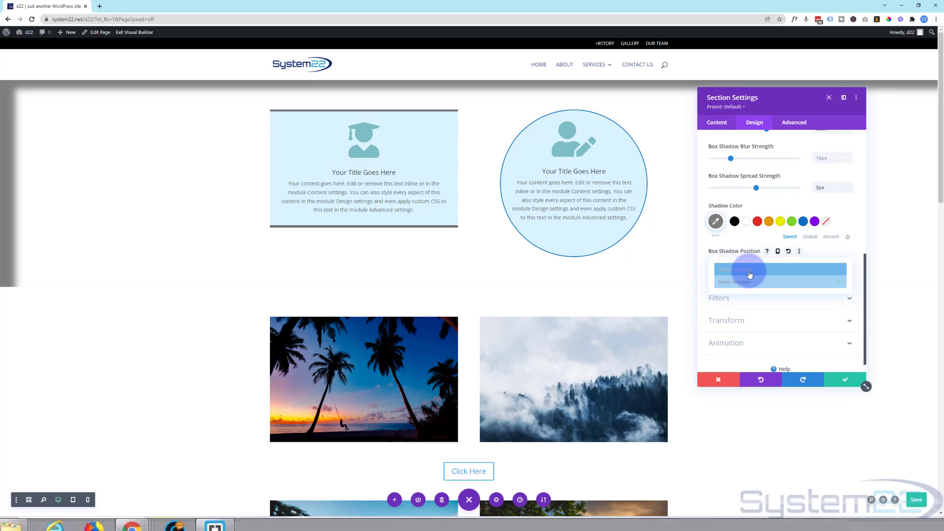
left_click(750, 270)
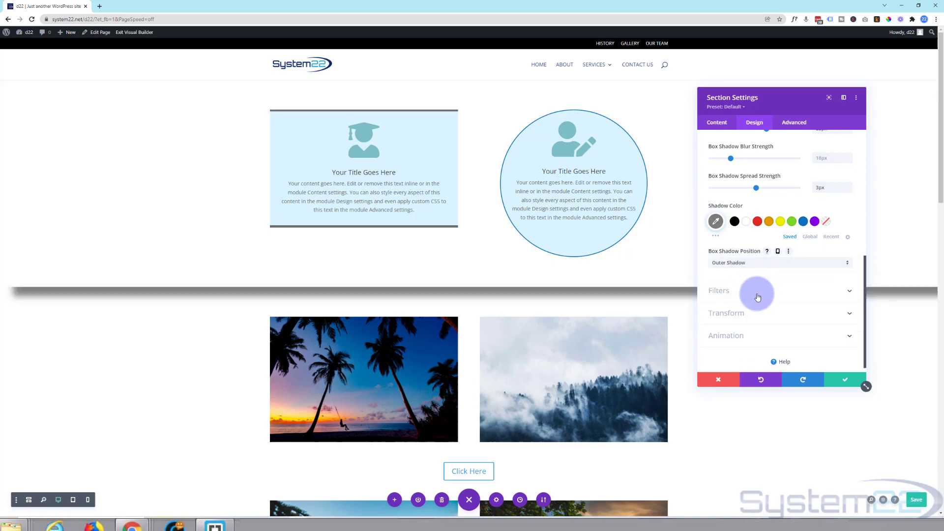
scroll(752, 290, "down", 1)
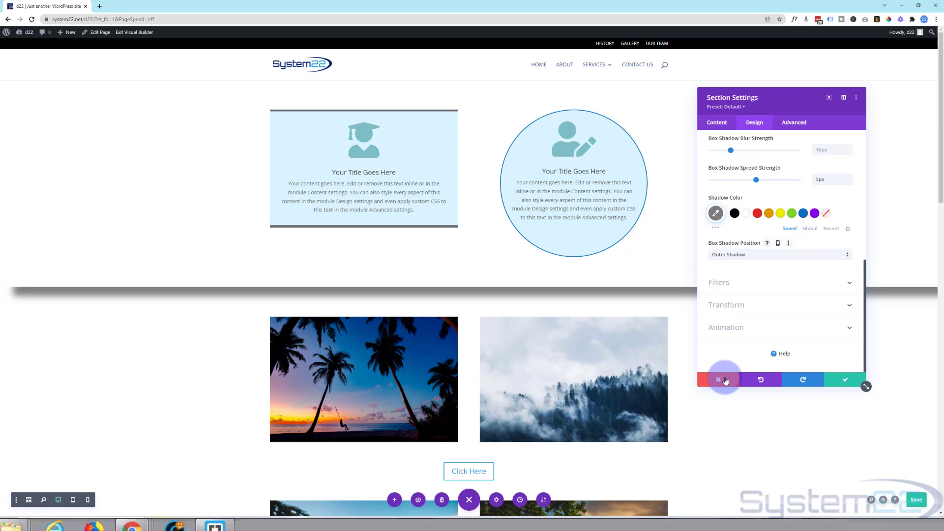
Step: Discard the shadow changes, then give the top section a solid black background and save
left_click(725, 379)
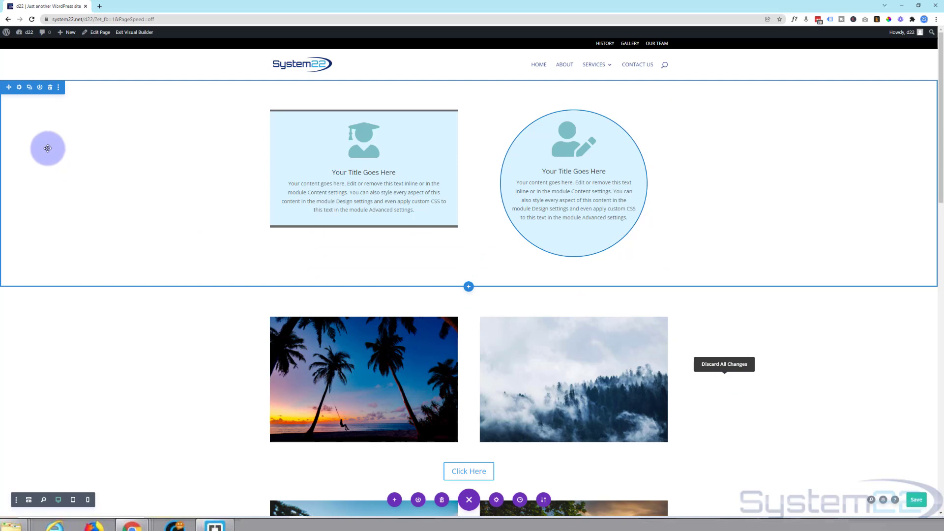
left_click(19, 89)
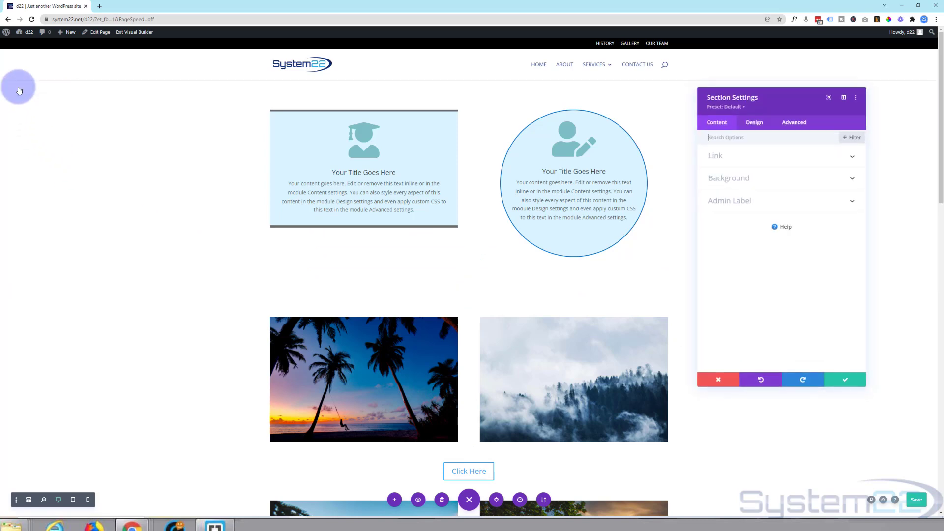
left_click(768, 178)
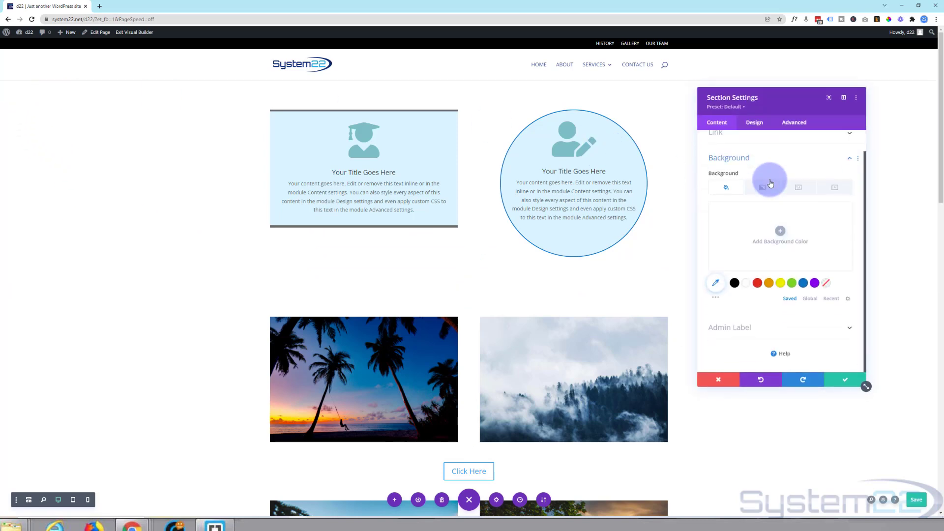
left_click(735, 283)
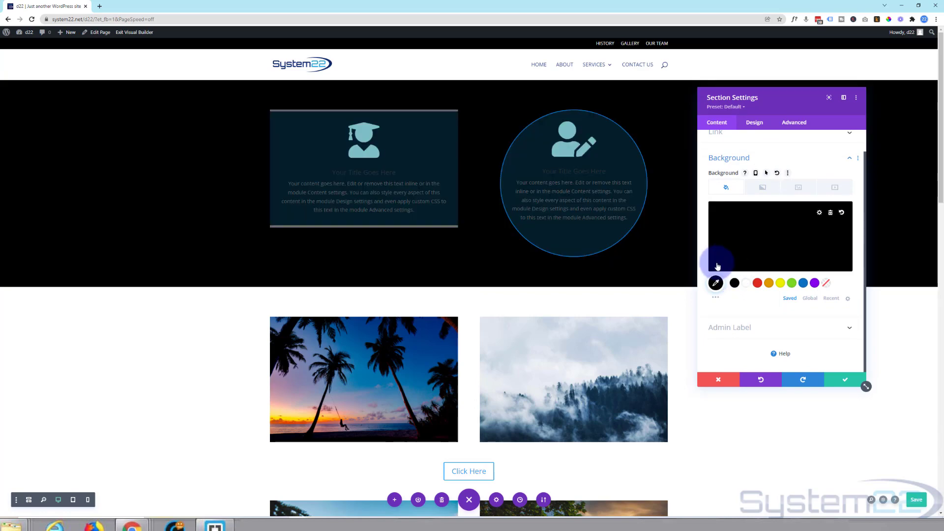
left_click(843, 380)
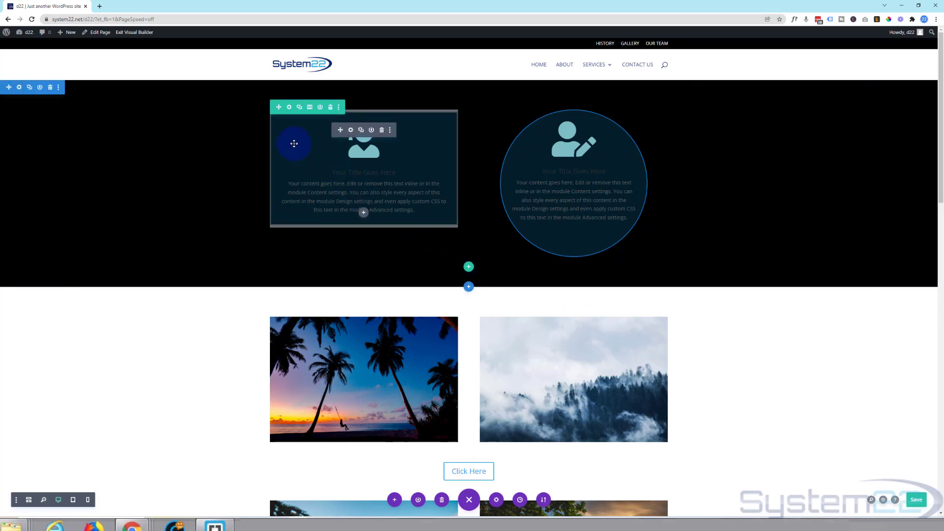
Step: Set the left blurb's Text Color to Light so its title and body appear white
left_click(351, 130)
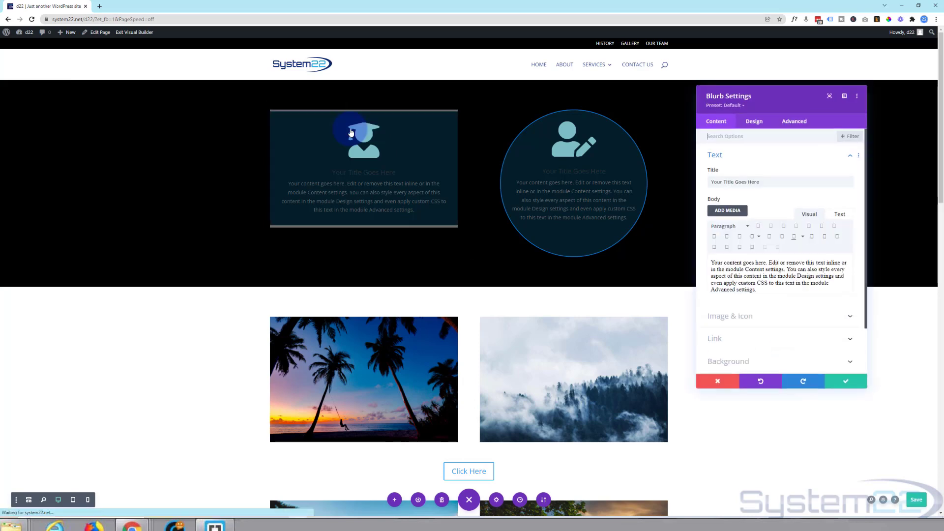
left_click(755, 127)
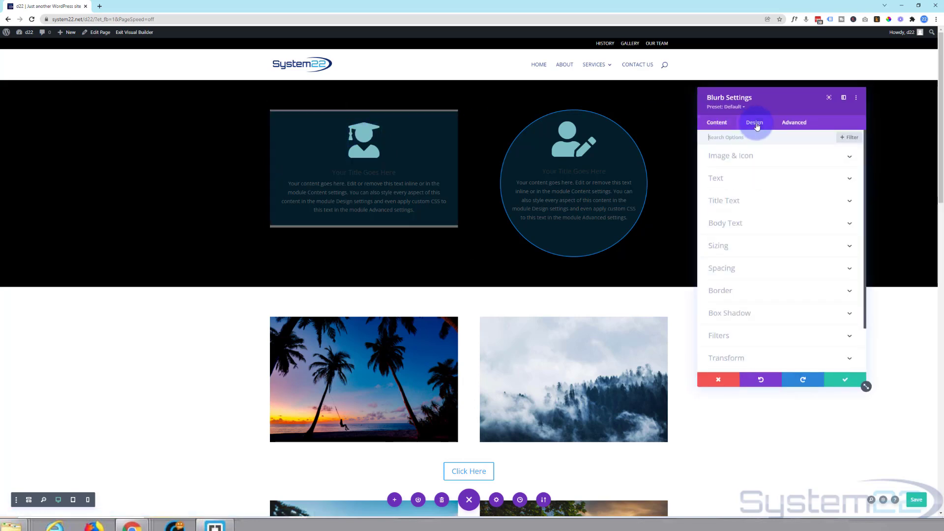
left_click(765, 178)
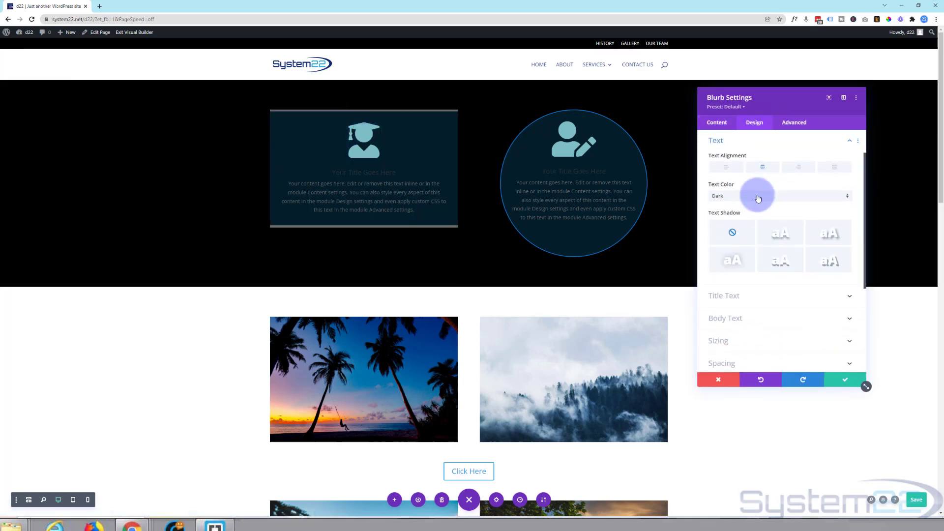
left_click(758, 195)
left_click(758, 202)
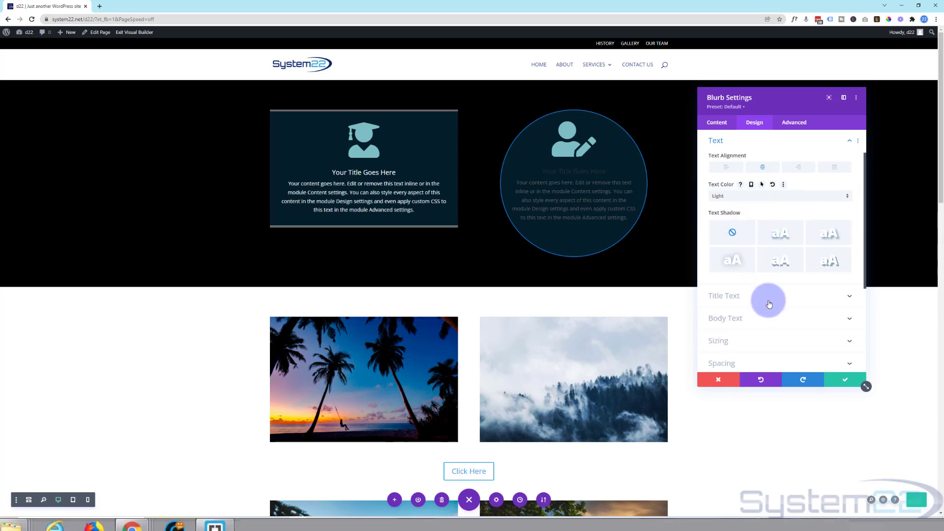
scroll(770, 303, "down", 1)
scroll(770, 304, "down", 1)
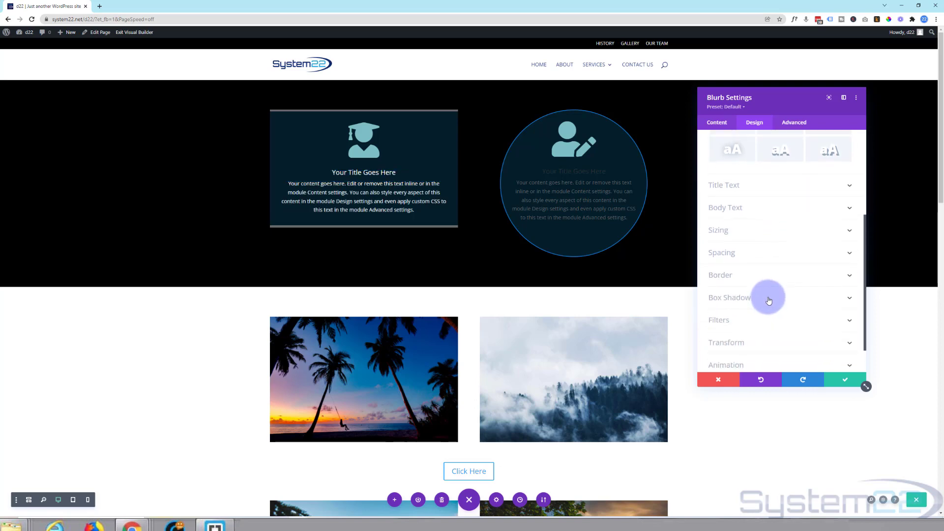
Step: Give the left blurb the 2px-down, 18px-blur preset box shadow in green #7cda24
left_click(763, 298)
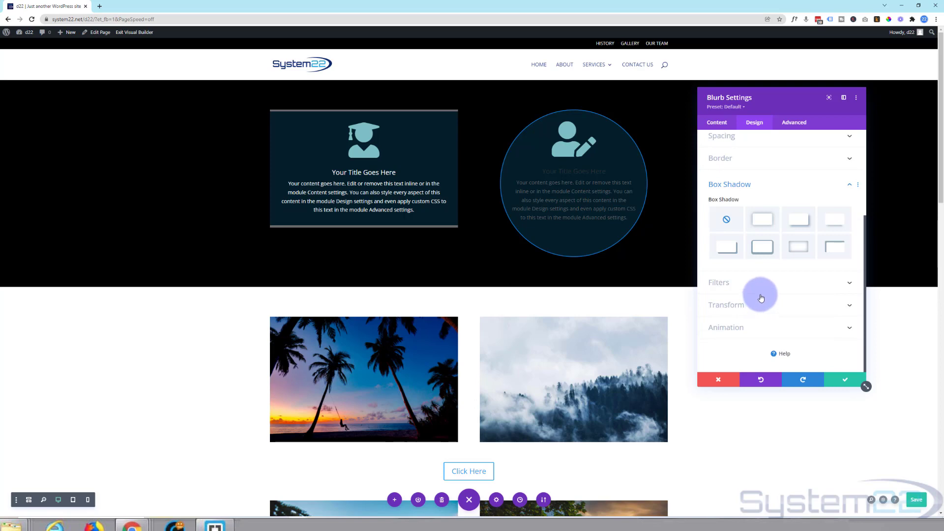
left_click(762, 222)
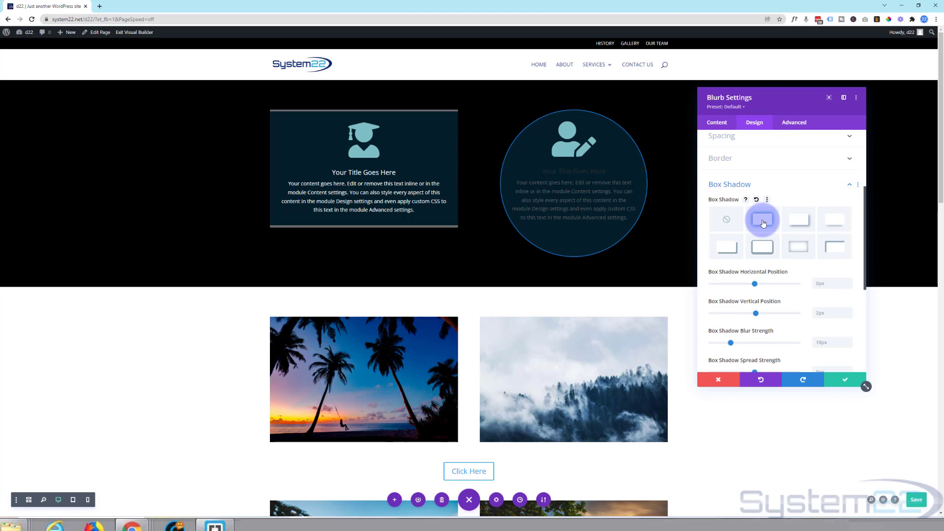
scroll(778, 279, "down", 3)
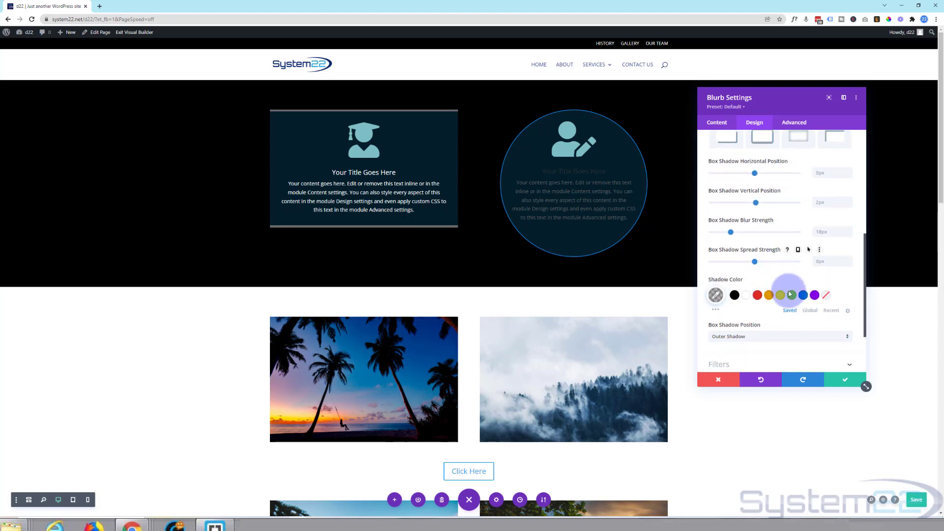
left_click(792, 295)
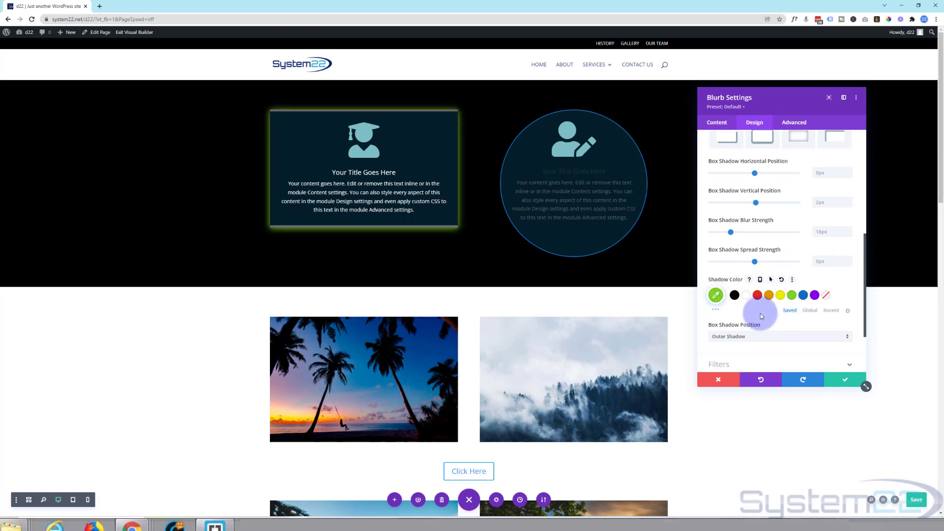
scroll(763, 310, "down", 2)
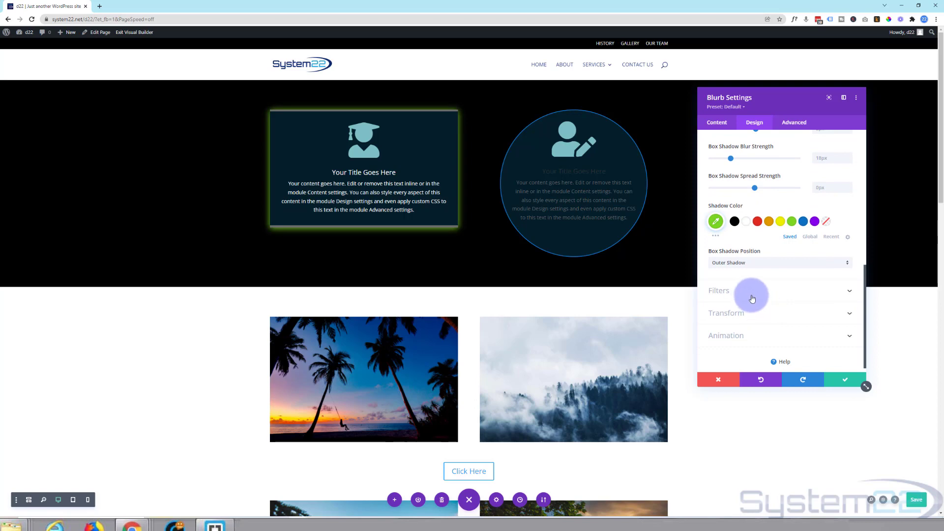
scroll(724, 229, "up", 2)
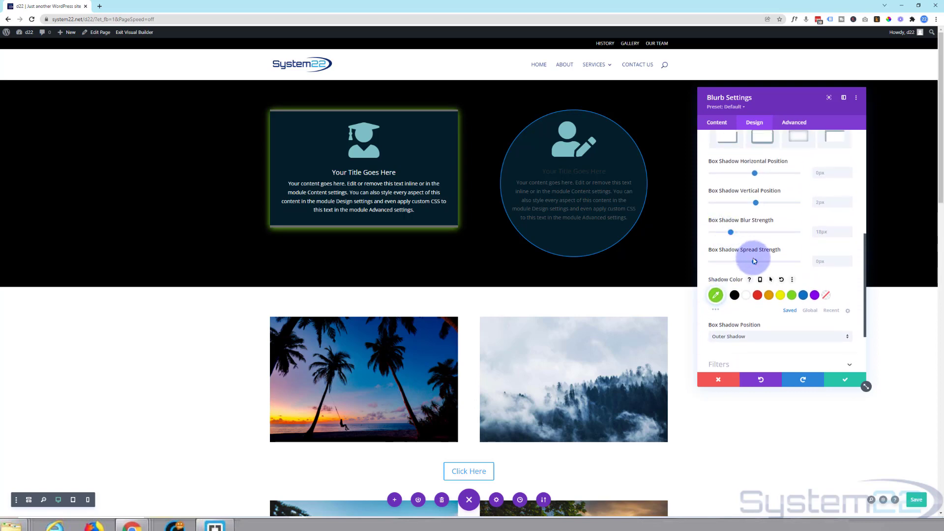
Step: Make the blurb shadow a purple #8300e9 glow with 7px spread and 26px blur, enabling hover colour
left_click_drag(755, 261, 739, 234)
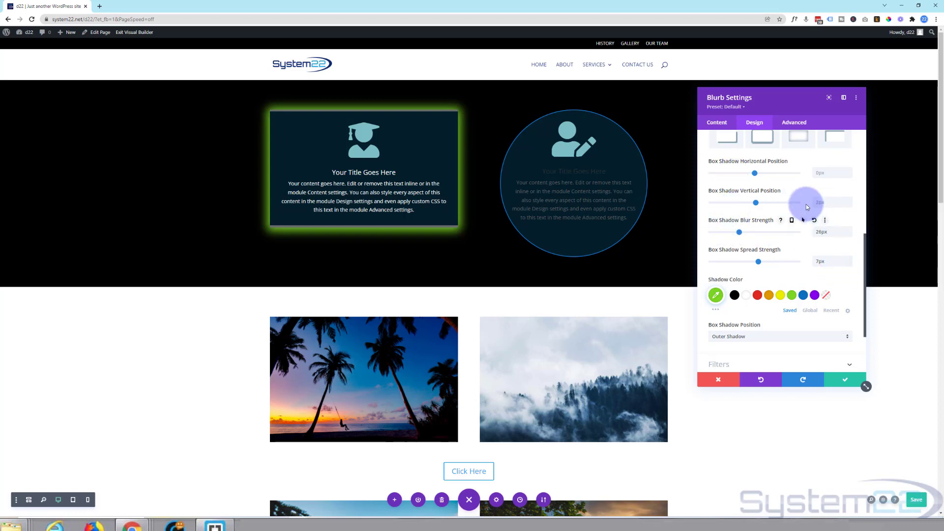
left_click(814, 295)
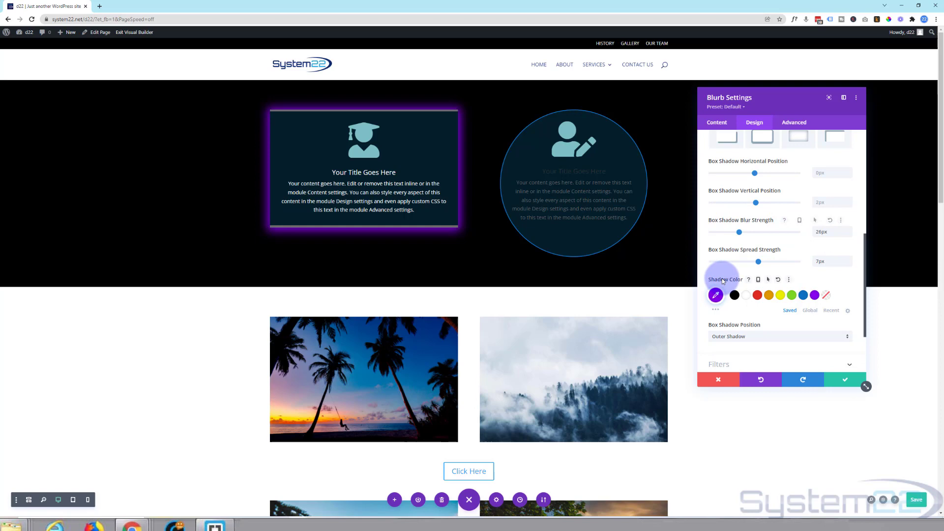
left_click(771, 281)
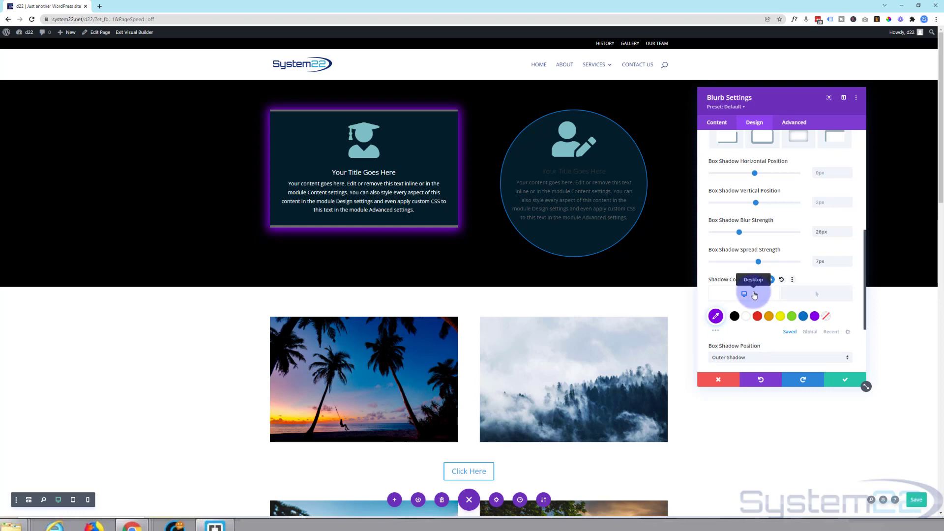
Step: Make the blurb's normal-state shadow colour fully transparent with 0 opacity
left_click(716, 316)
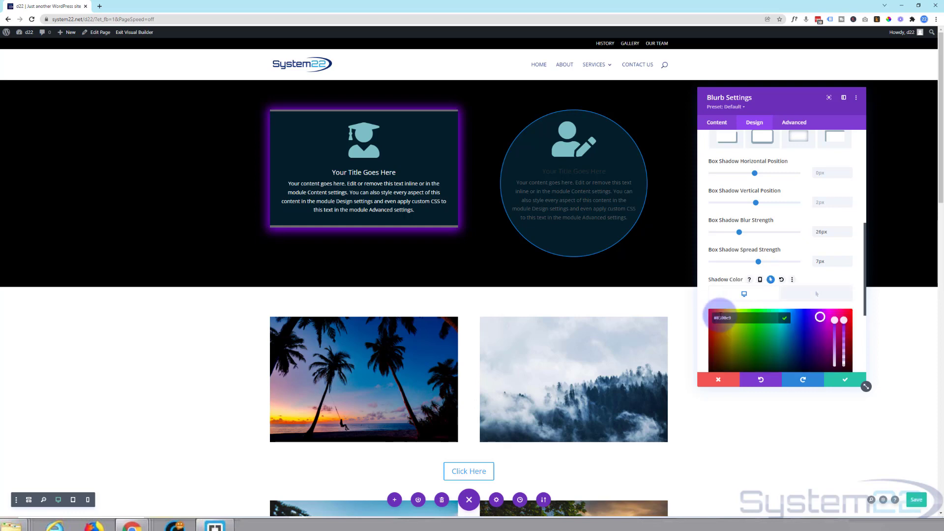
scroll(813, 349, "down", 1)
left_click(844, 284)
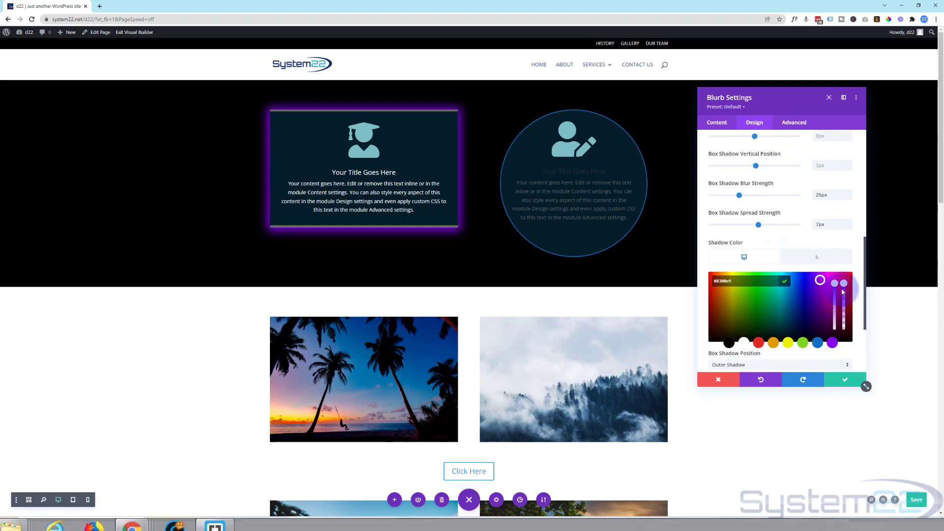
left_click_drag(844, 284, 845, 340)
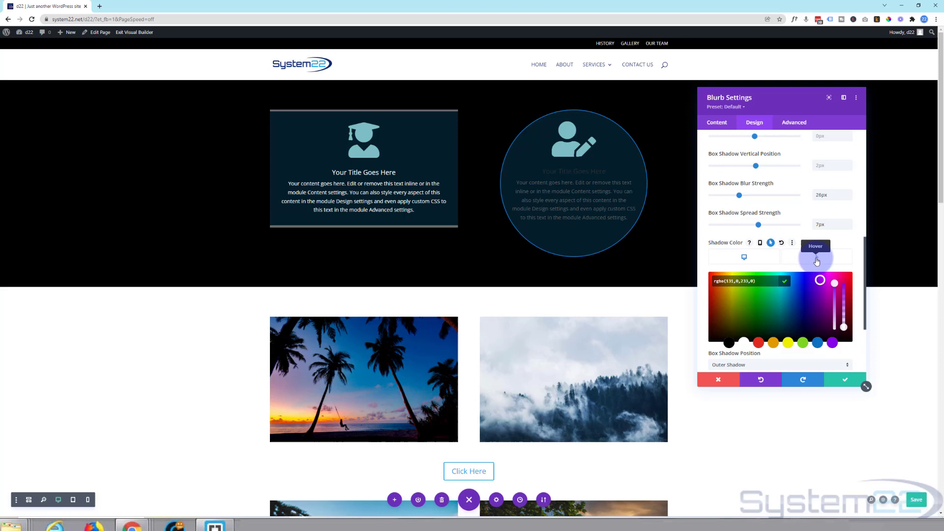
Step: Set the hover shadow colour to purple #8300e9 and compare normal and hover states
left_click(818, 260)
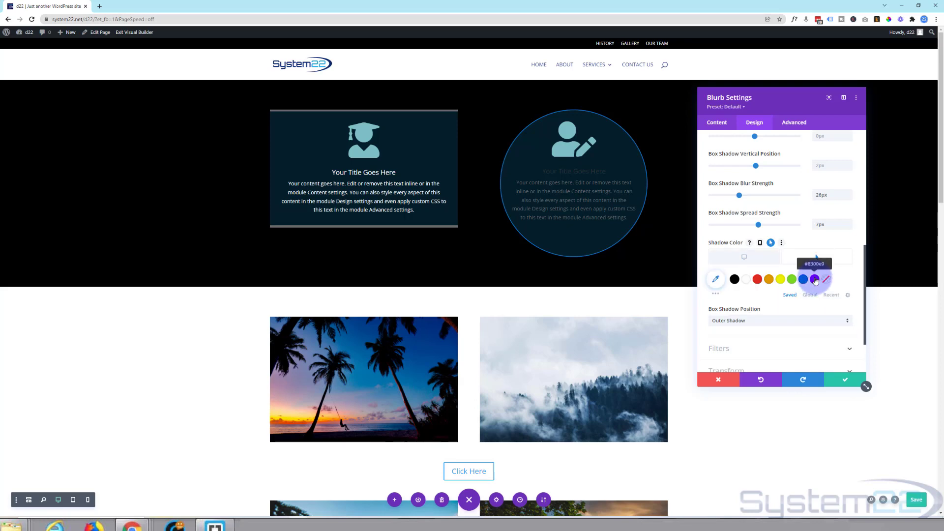
left_click(815, 280)
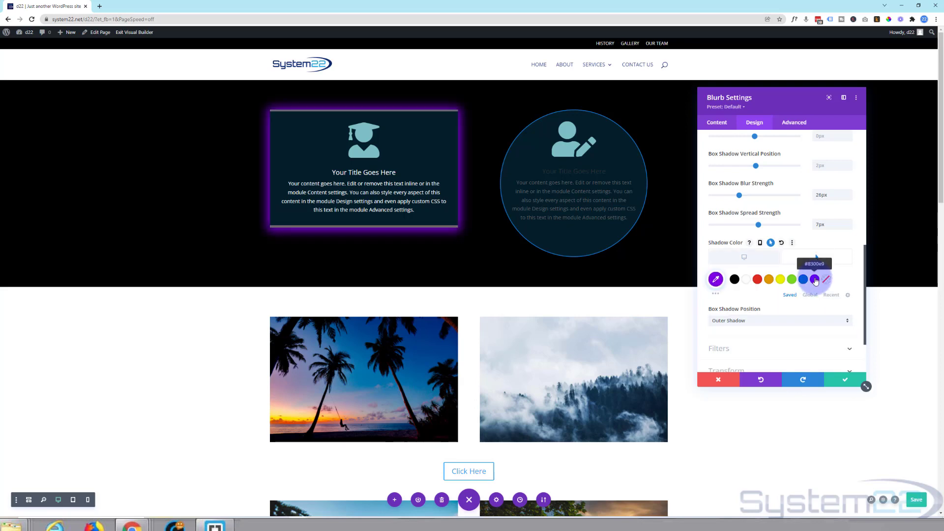
left_click(754, 259)
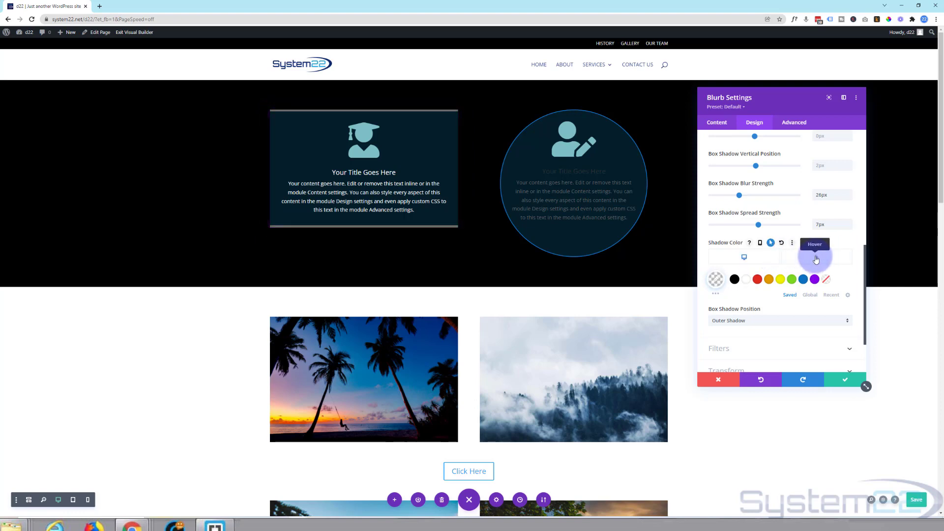
left_click(816, 259)
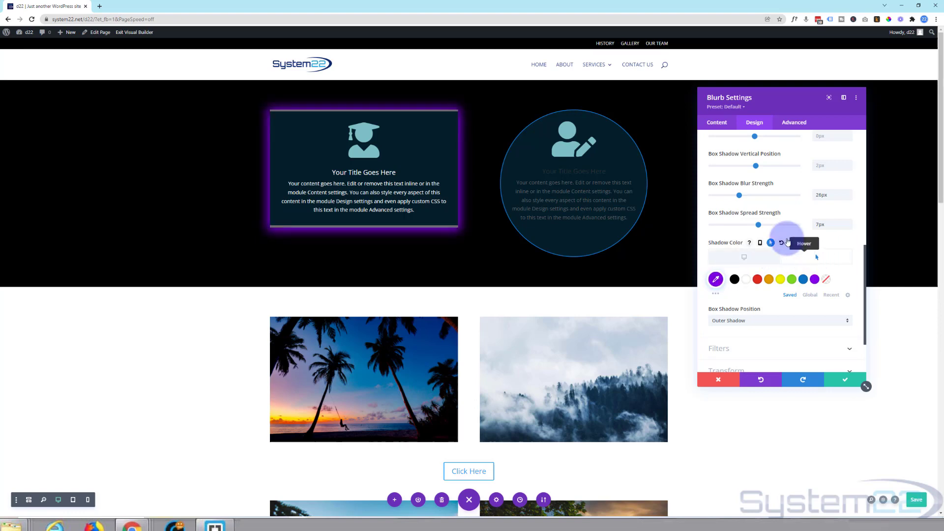
left_click(793, 128)
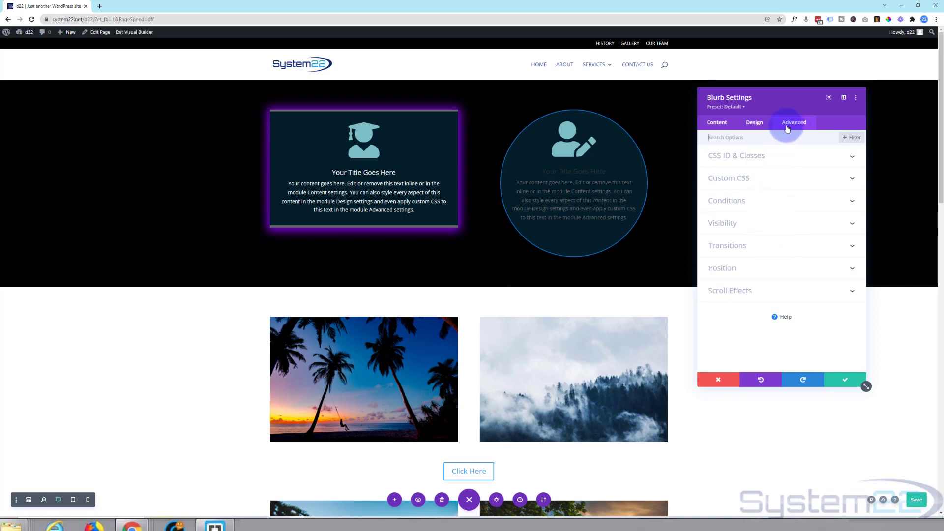
Step: Lengthen the blurb's Transition Duration from 300ms to 500ms
left_click(773, 246)
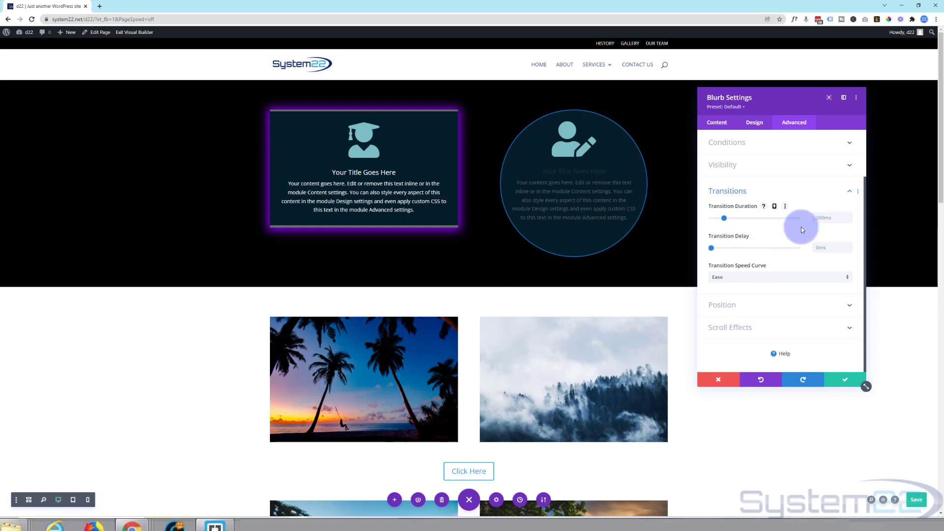
left_click_drag(725, 221, 734, 222)
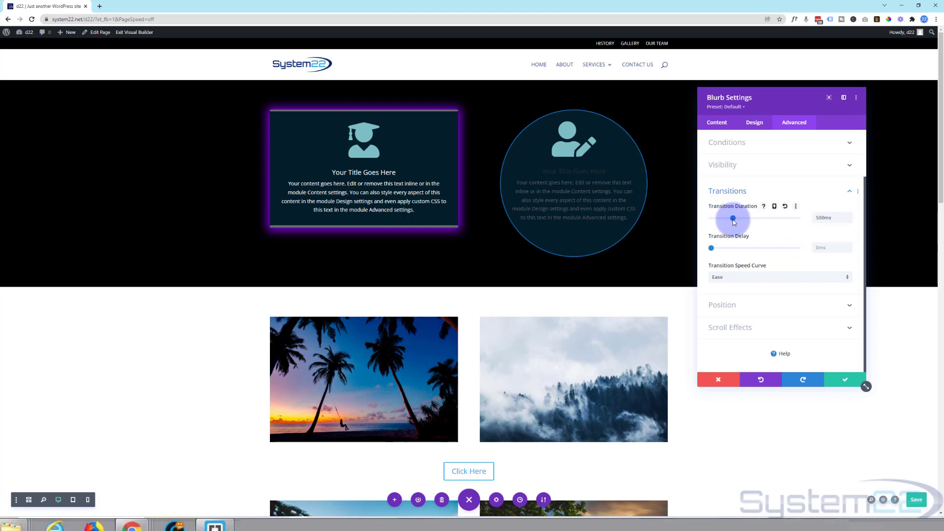
Step: Confirm the blurb's dark-section, light-text and purple hover-glow settings, then exit to the live page
left_click(847, 381)
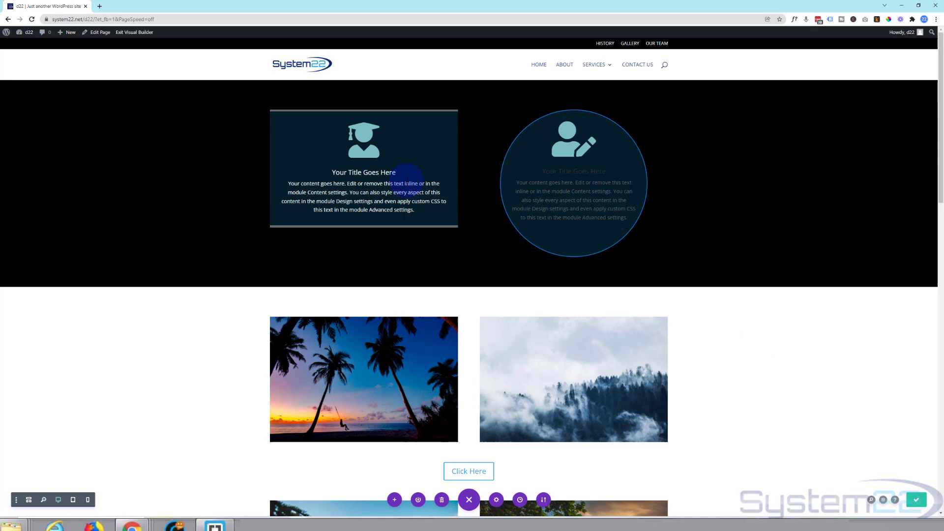
left_click(135, 32)
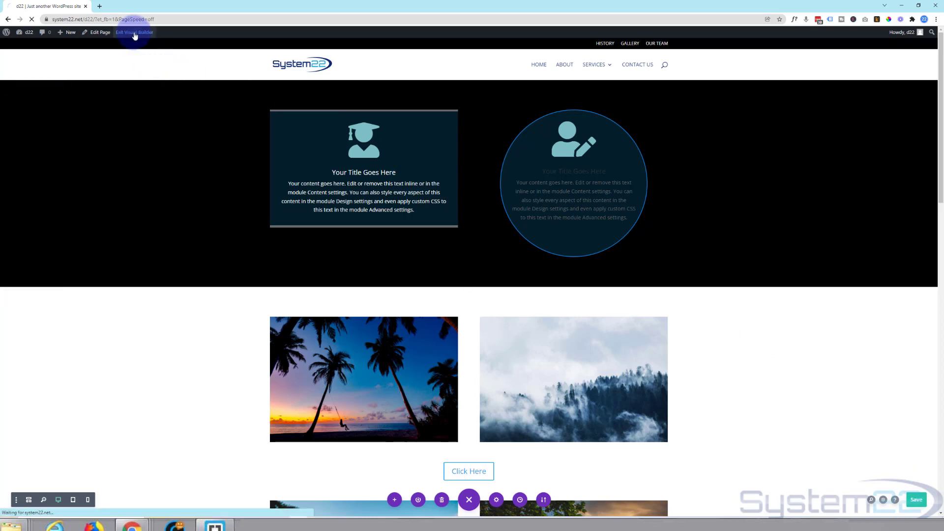